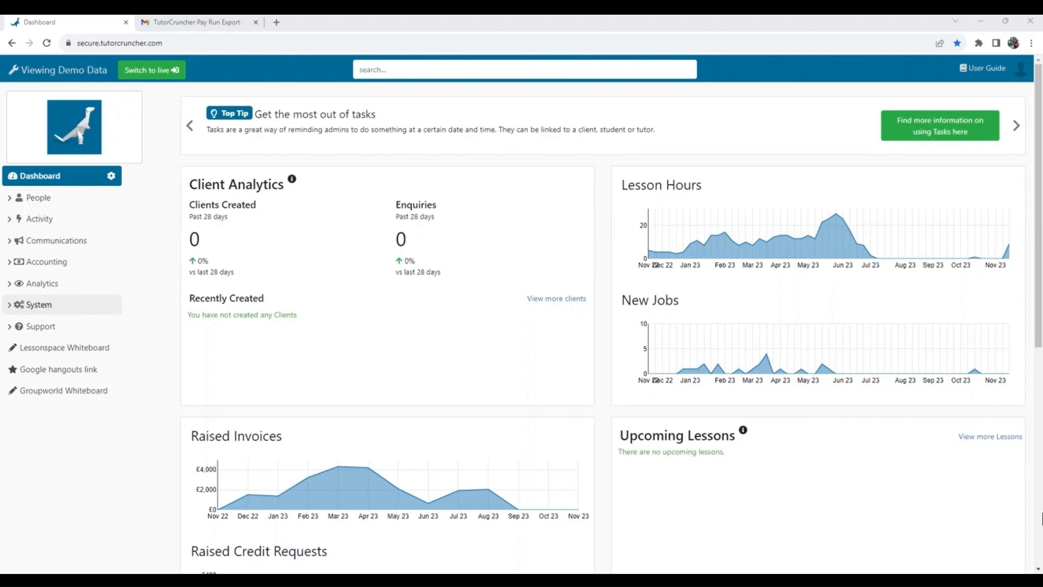
- Save the branch's Activity settings with Use TutorCruncher Subscriptions enabled
left_click(63, 309)
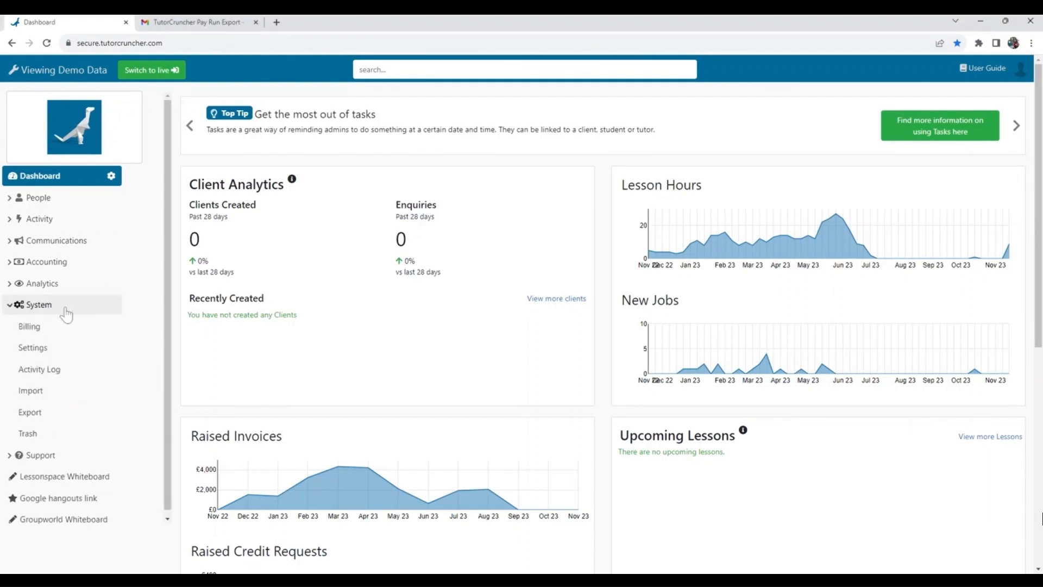
left_click(63, 351)
scroll(435, 377, "down", 4)
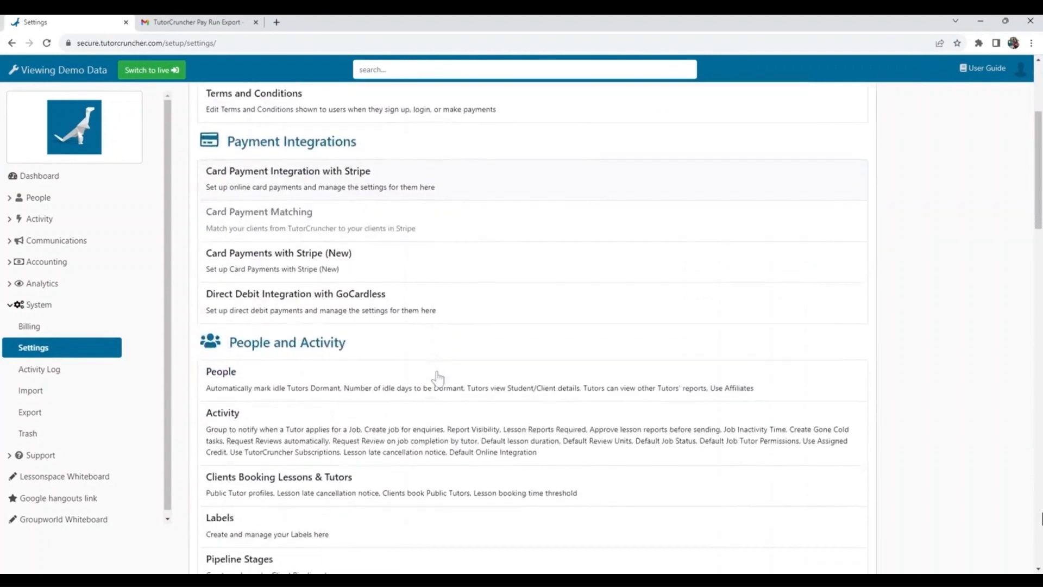
left_click(332, 416)
scroll(478, 432, "down", 5)
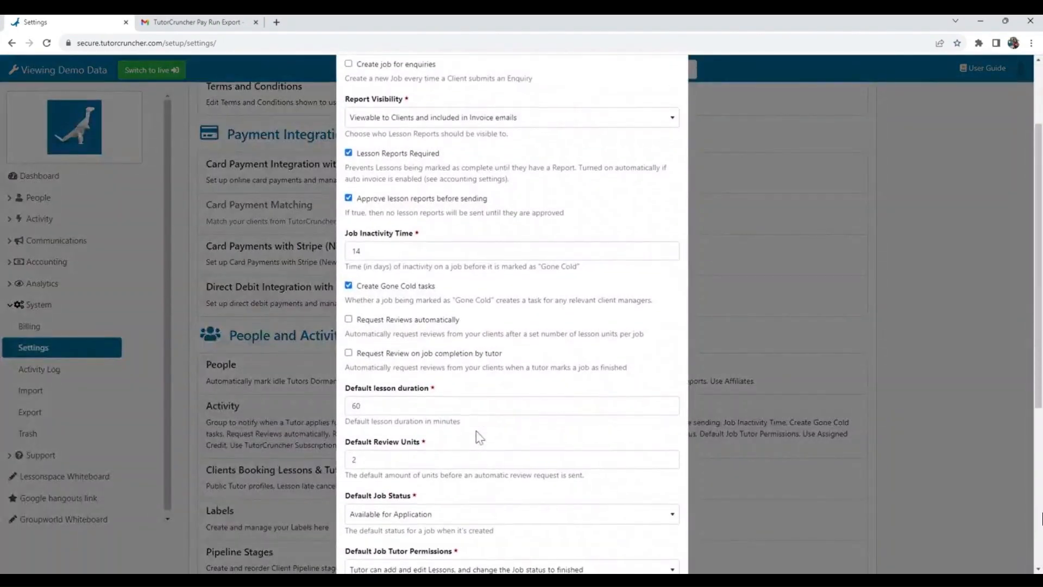
scroll(479, 437, "down", 2)
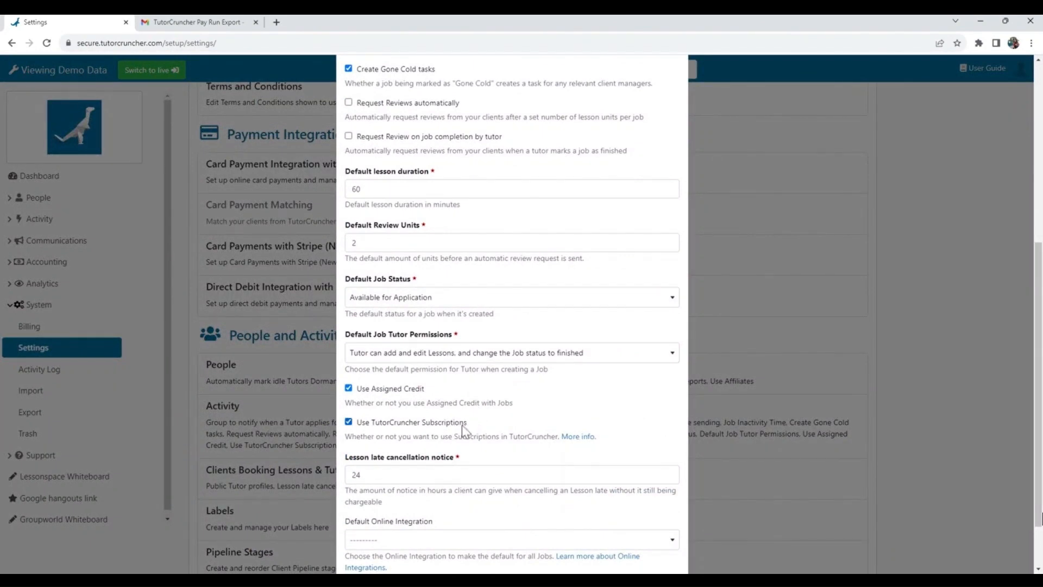
scroll(444, 423, "down", 1)
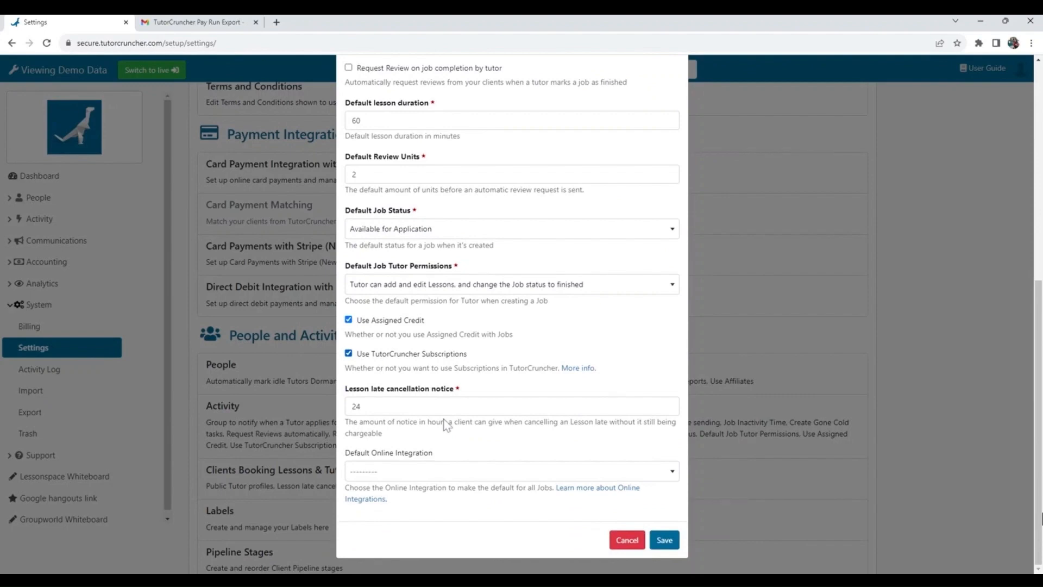
left_click(669, 541)
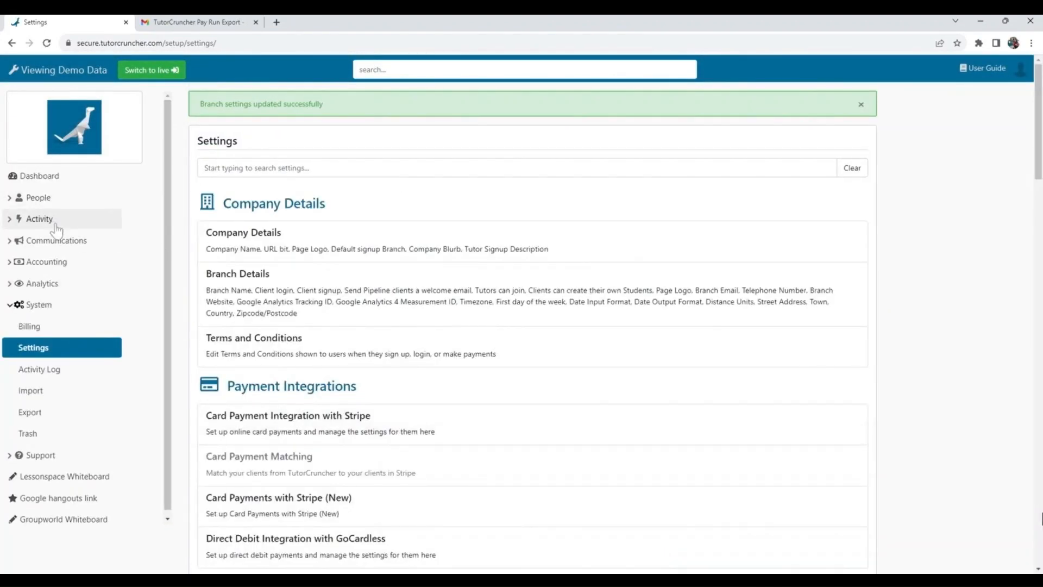
- Start a new subscription named "lesson pack" with a rate of 100 and day of month 1
left_click(39, 219)
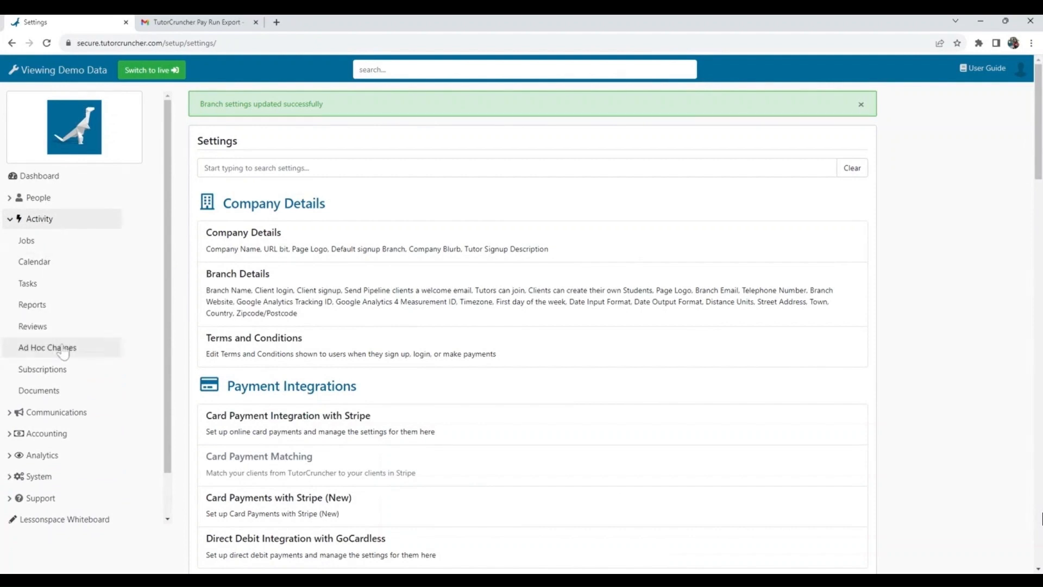
left_click(61, 371)
left_click(239, 105)
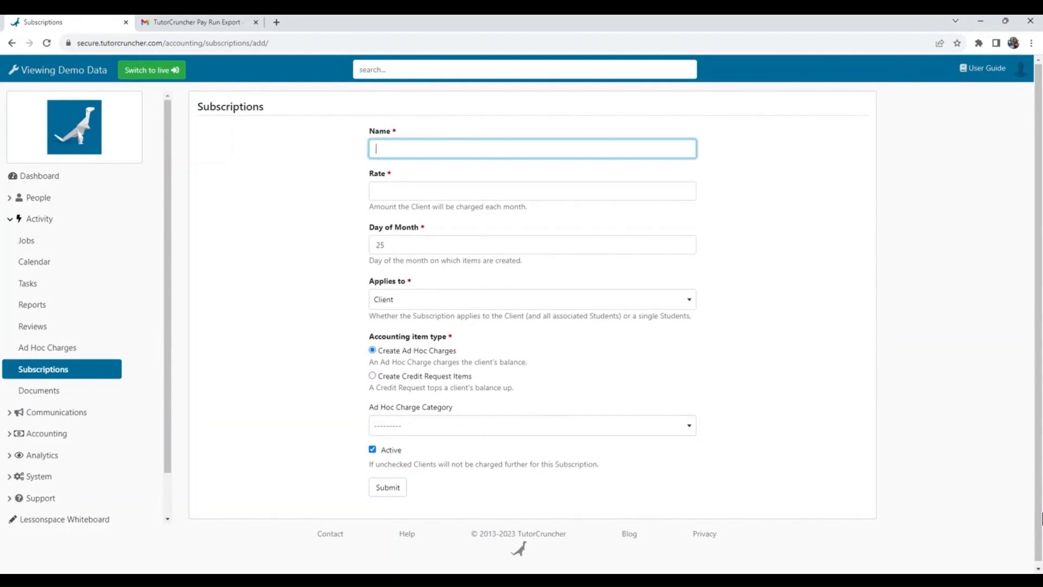
type("lesson pack")
key("Tab")
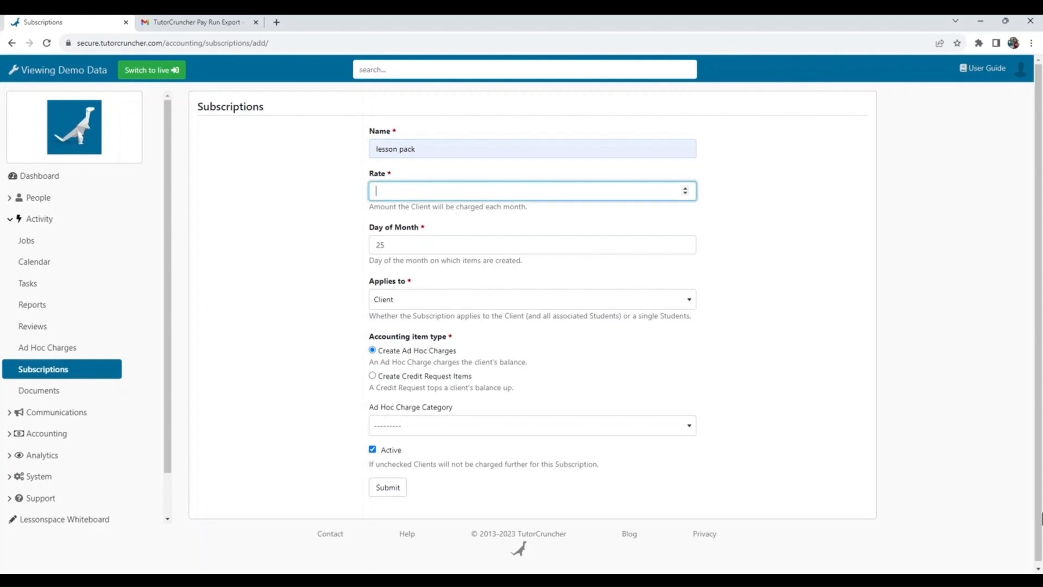
type("100")
key("Tab")
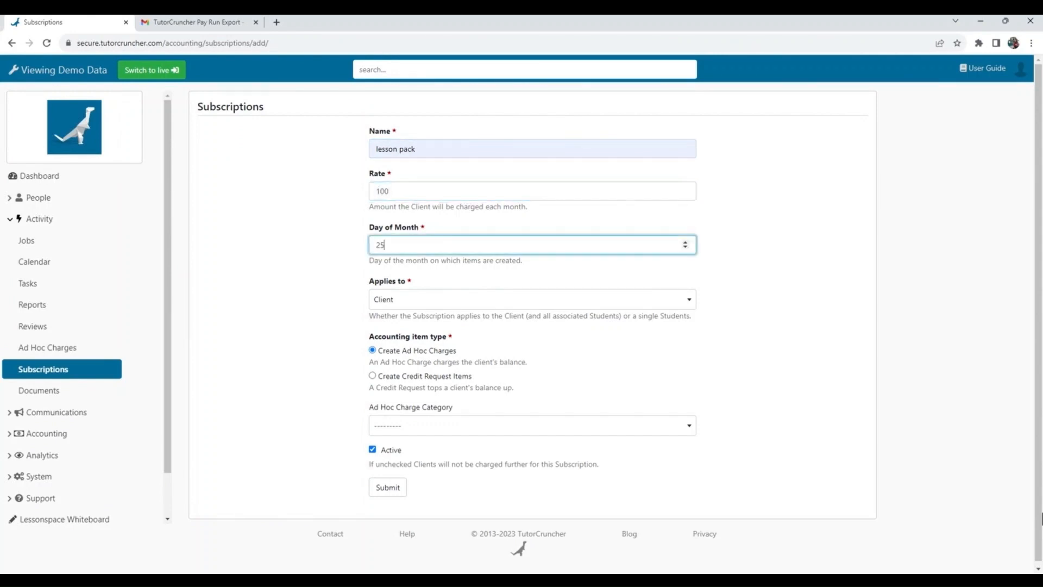
key("BackSpace")
key("BackSpace")
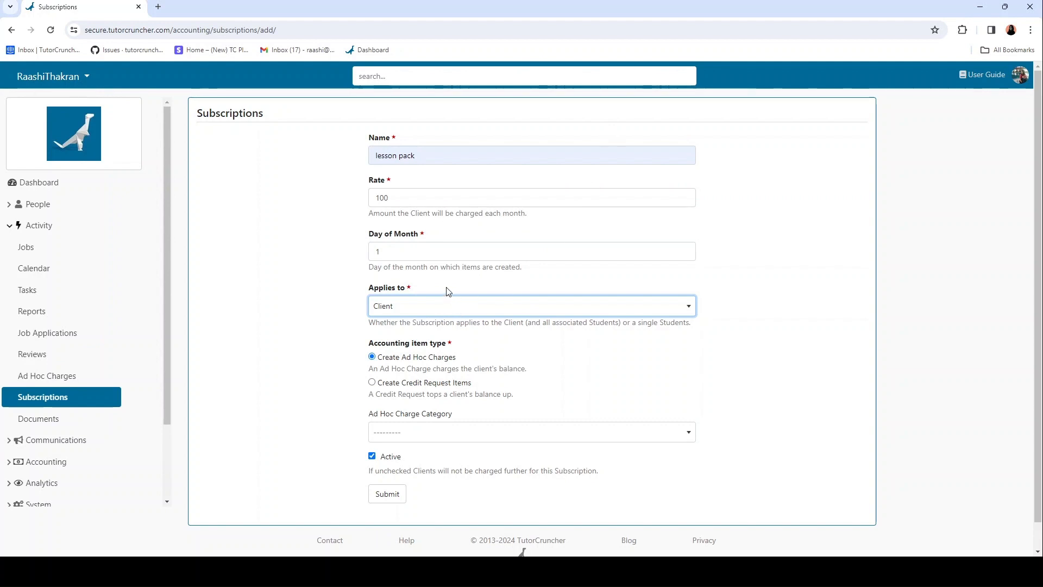
- Apply the subscription to Client, set its accounting item type to Create Credit Request Items, and submit it
left_click(440, 309)
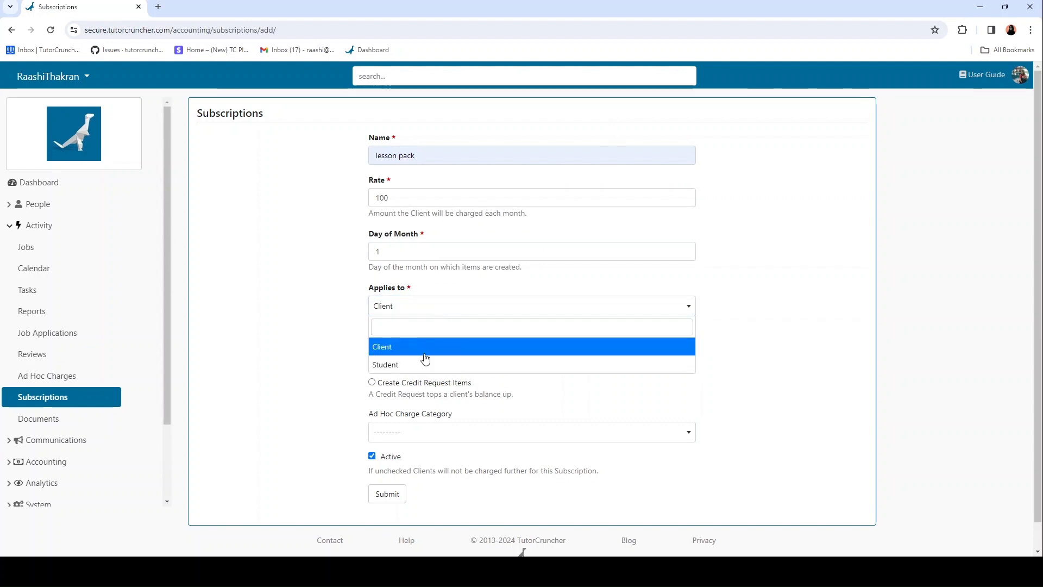
left_click(424, 352)
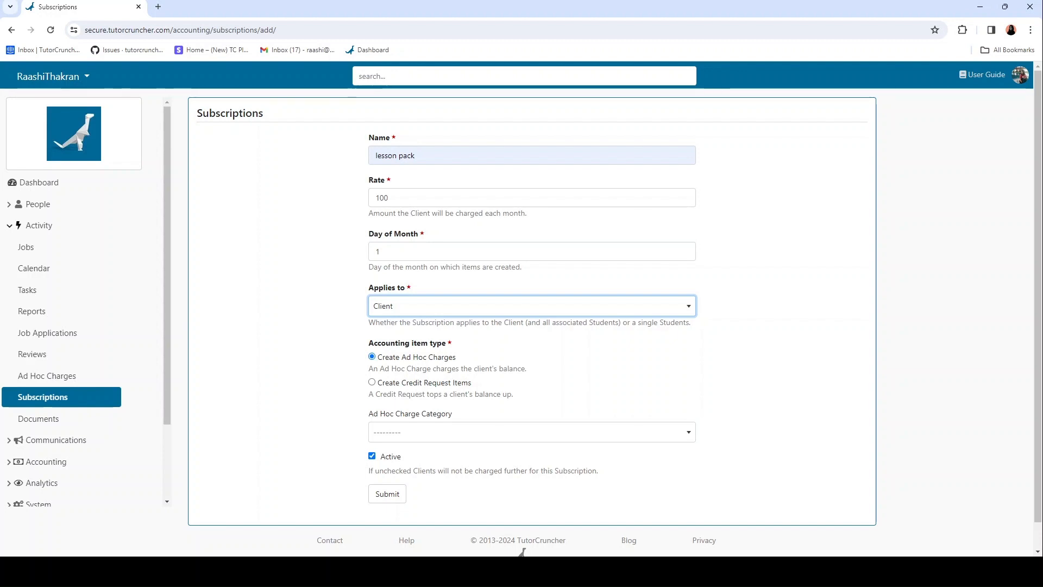
left_click(400, 306)
left_click(401, 362)
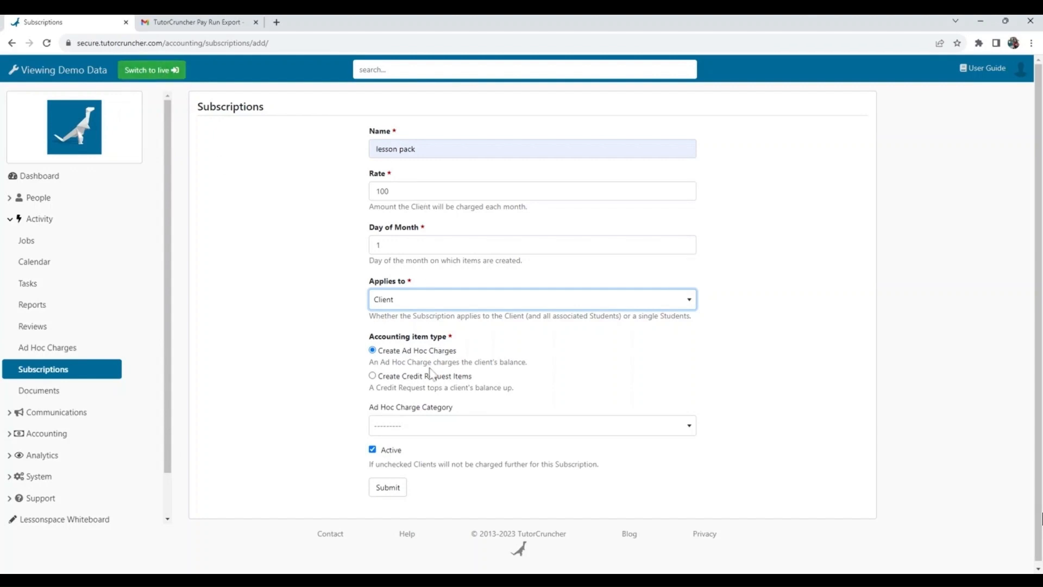
left_click(373, 376)
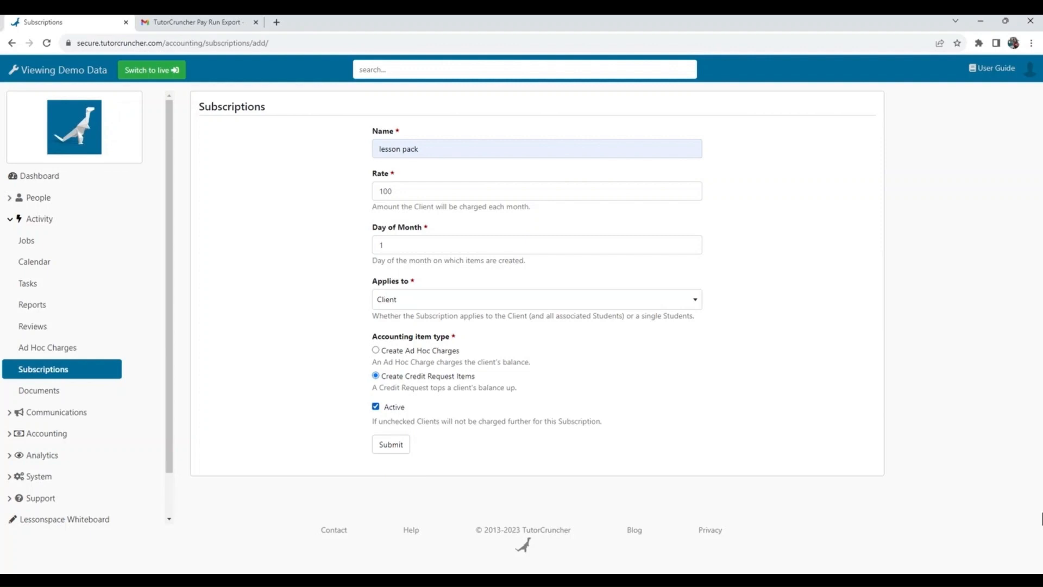
left_click(399, 446)
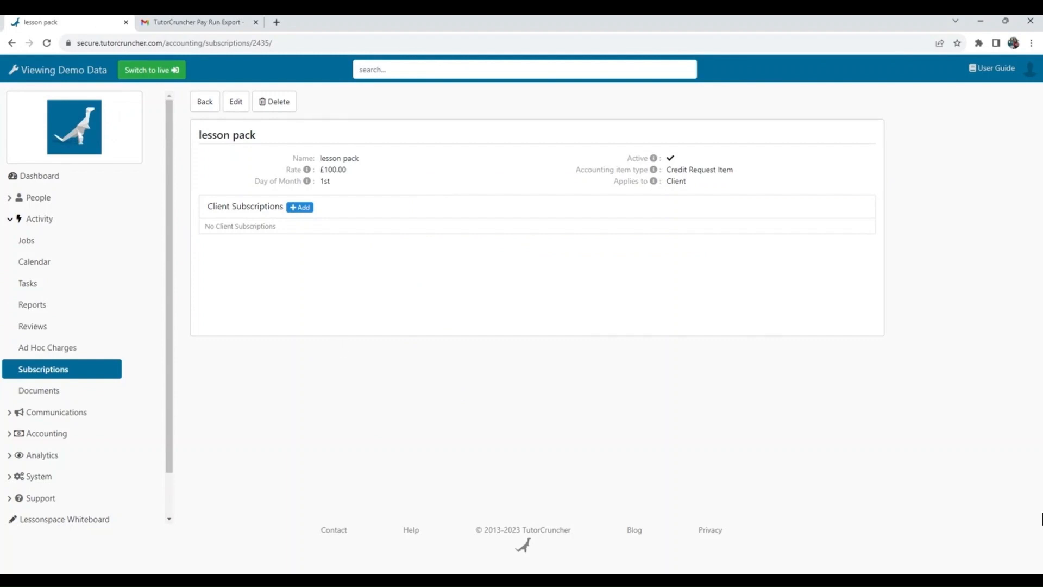
- Start adding a client to the lesson pack subscription and select the client's name, leaving the notes empty
left_click(300, 207)
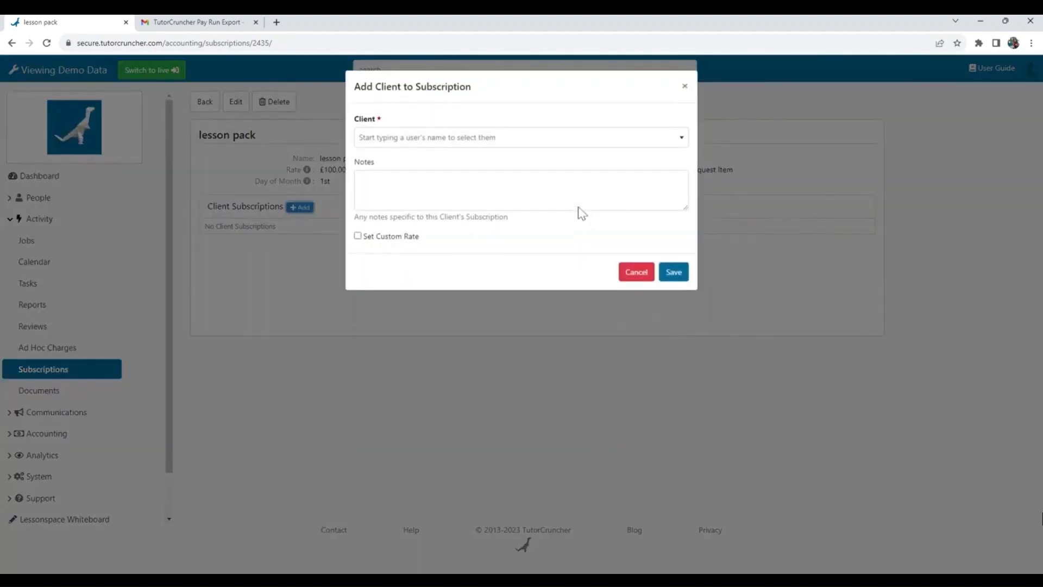
left_click(403, 142)
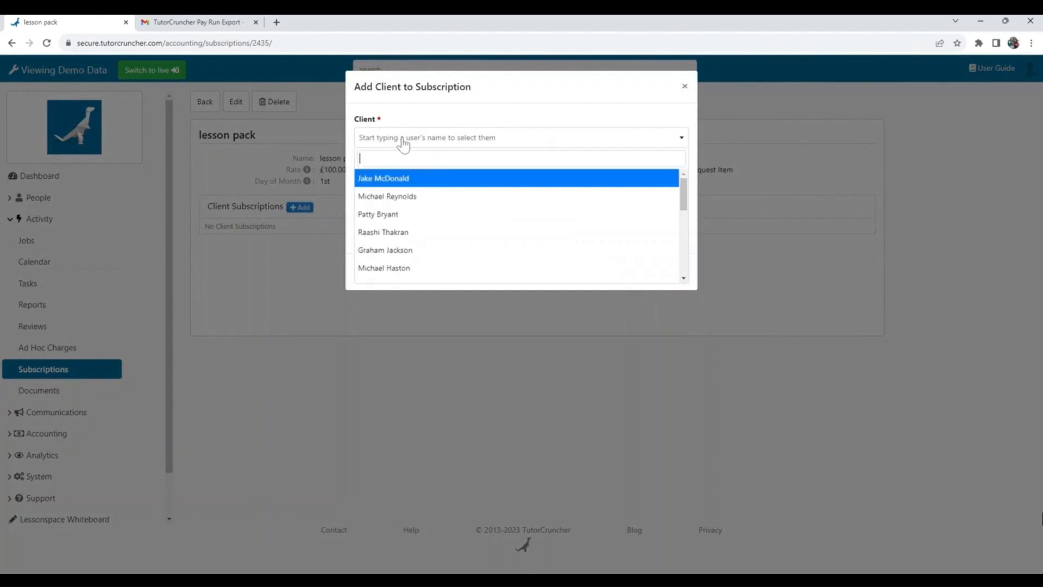
left_click(410, 181)
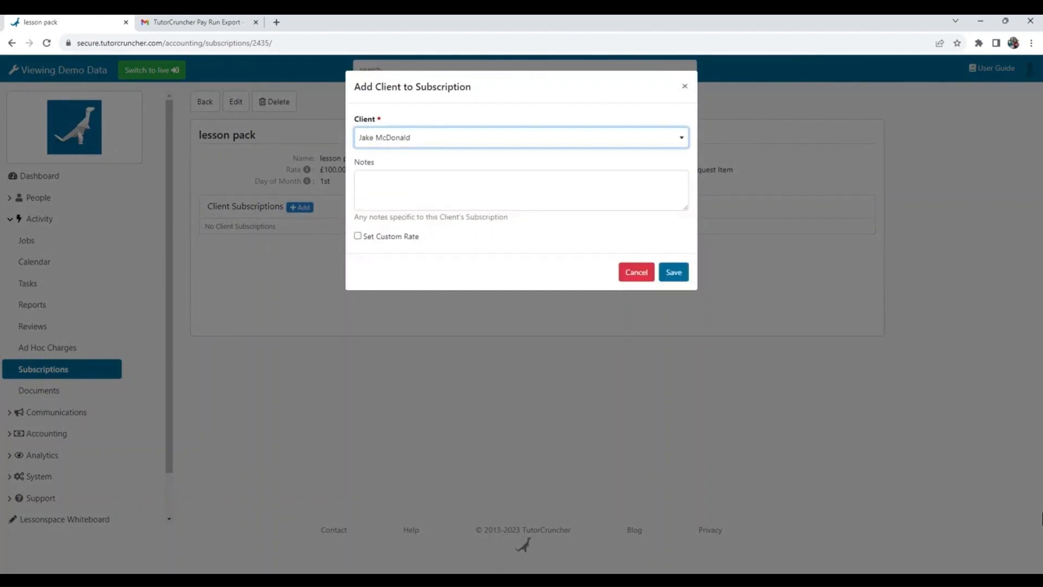
left_click(398, 188)
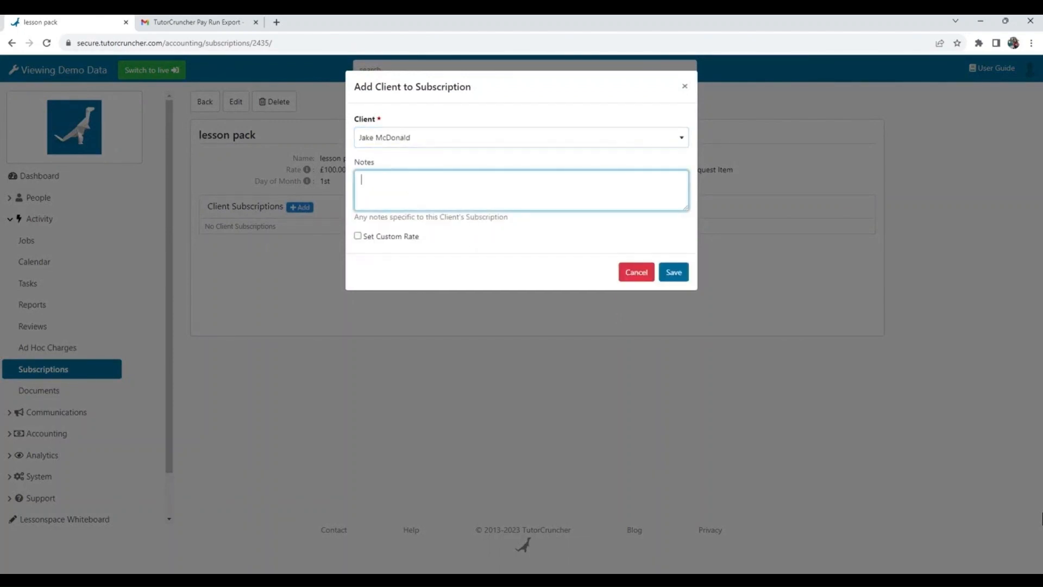
left_click(358, 236)
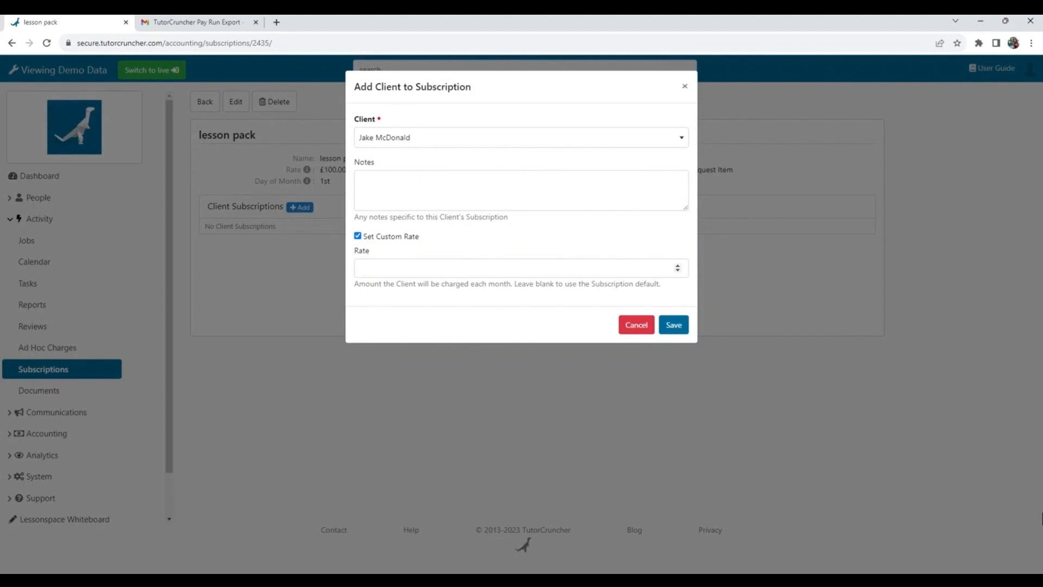
left_click(362, 268)
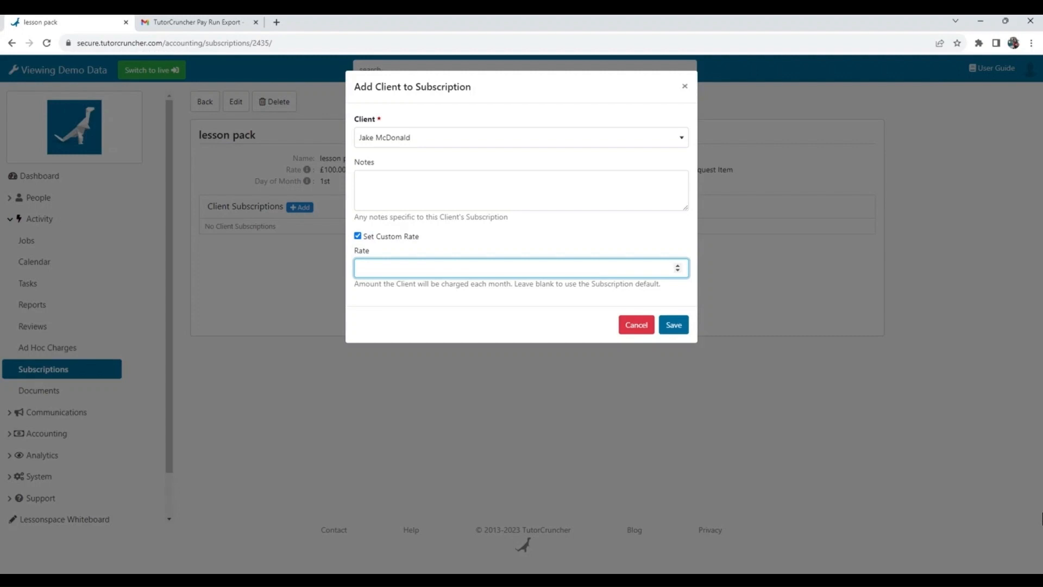
left_click(357, 236)
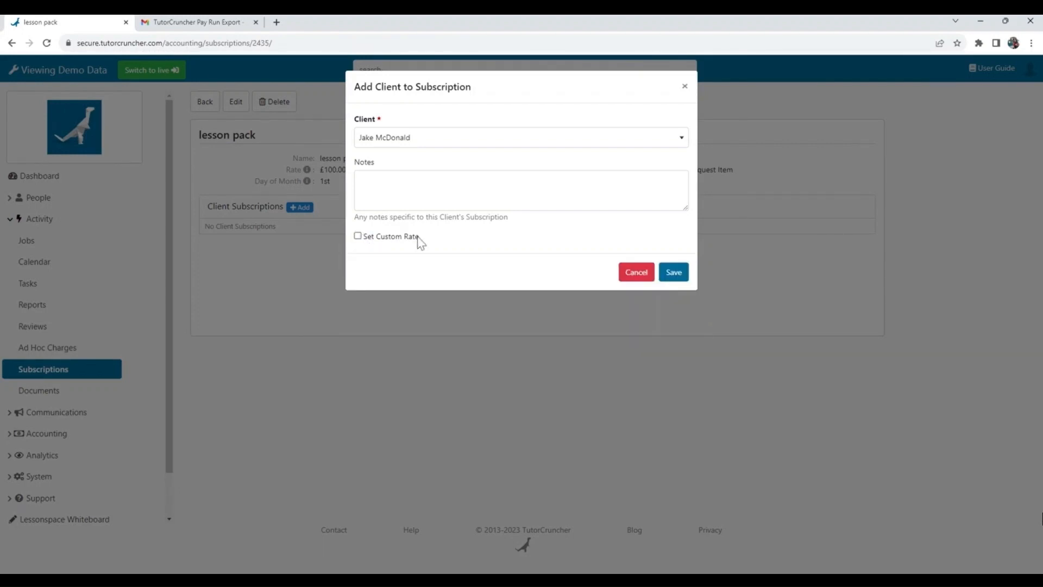
- Save the client's subscription without a custom rate and generate the missing charges for this month
left_click(677, 276)
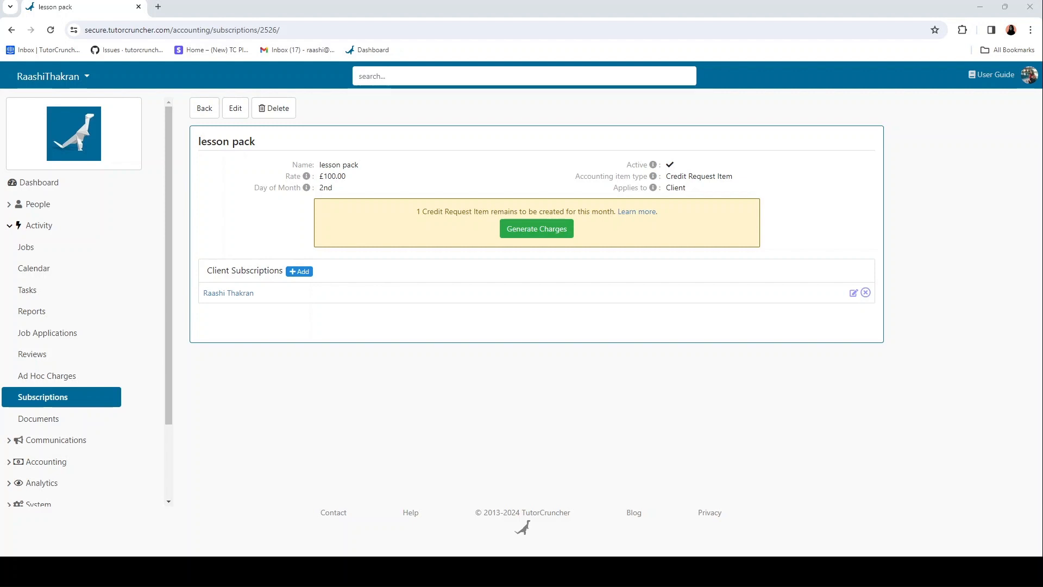
left_click(536, 228)
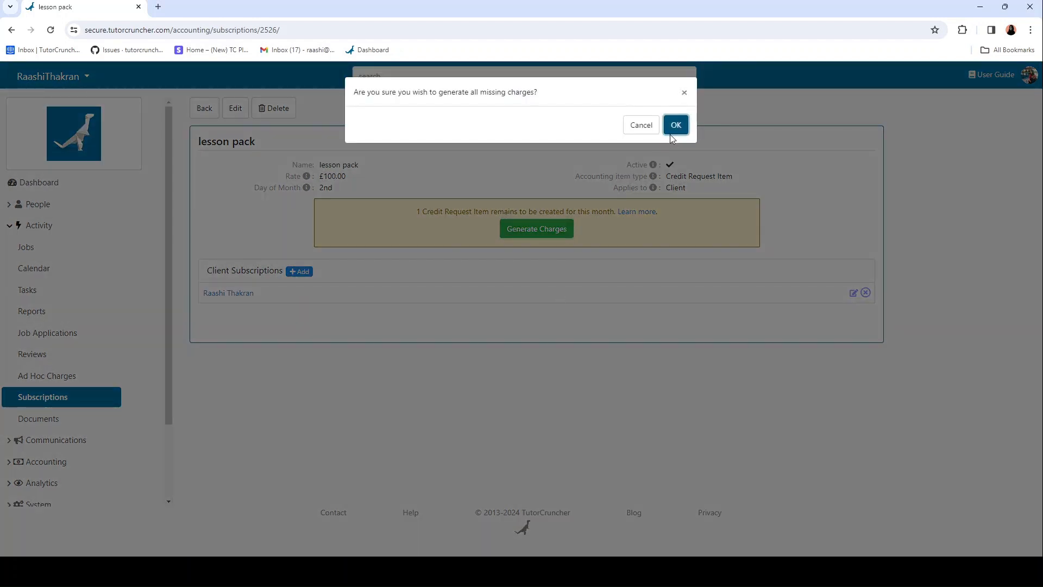
left_click(673, 132)
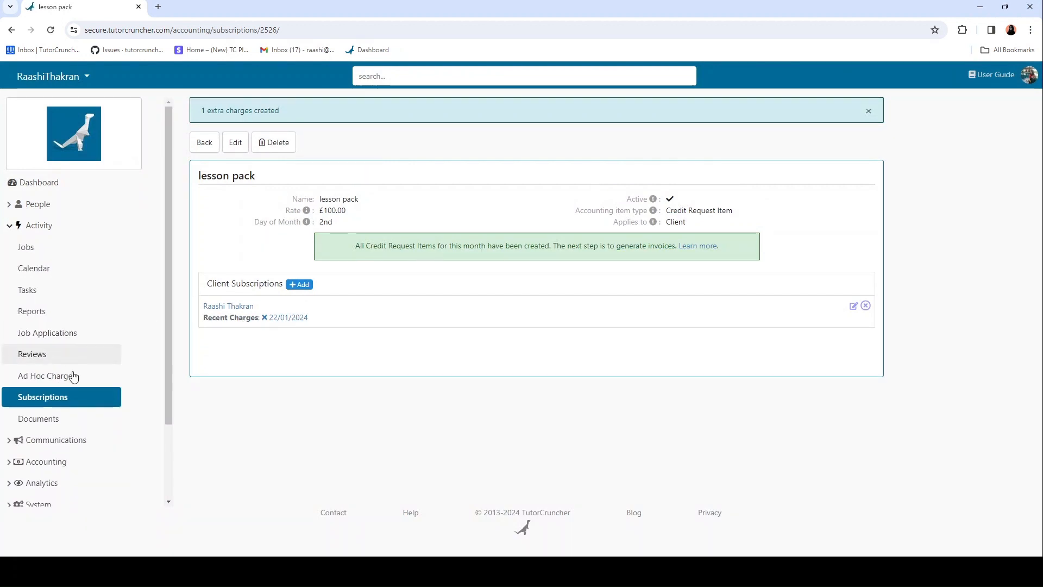
- Examine the lesson pack item in the client's draft credit request, then return to the draft credit requests
scroll(82, 397, "down", 1)
left_click(72, 408)
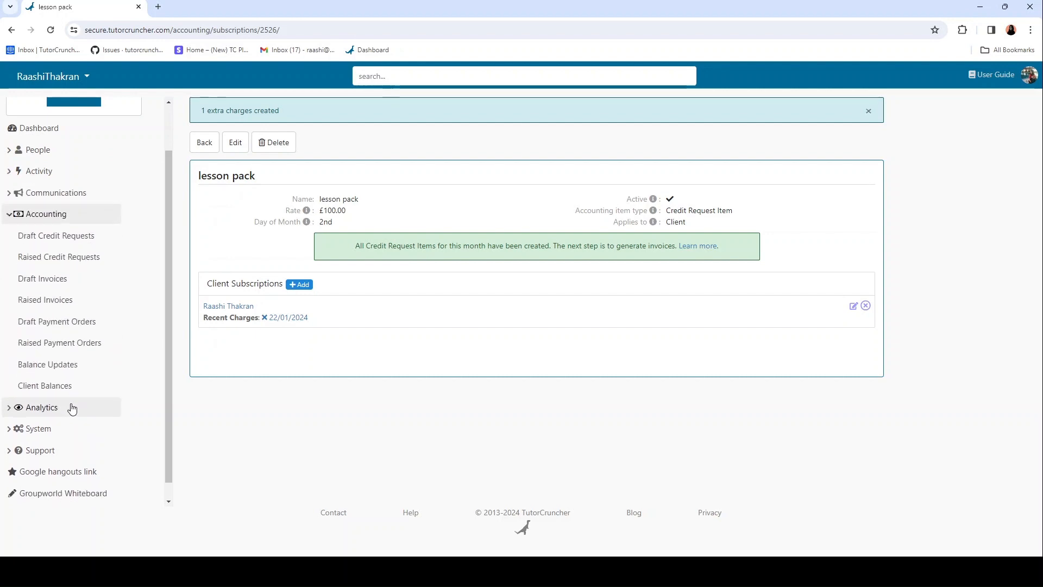
left_click(71, 242)
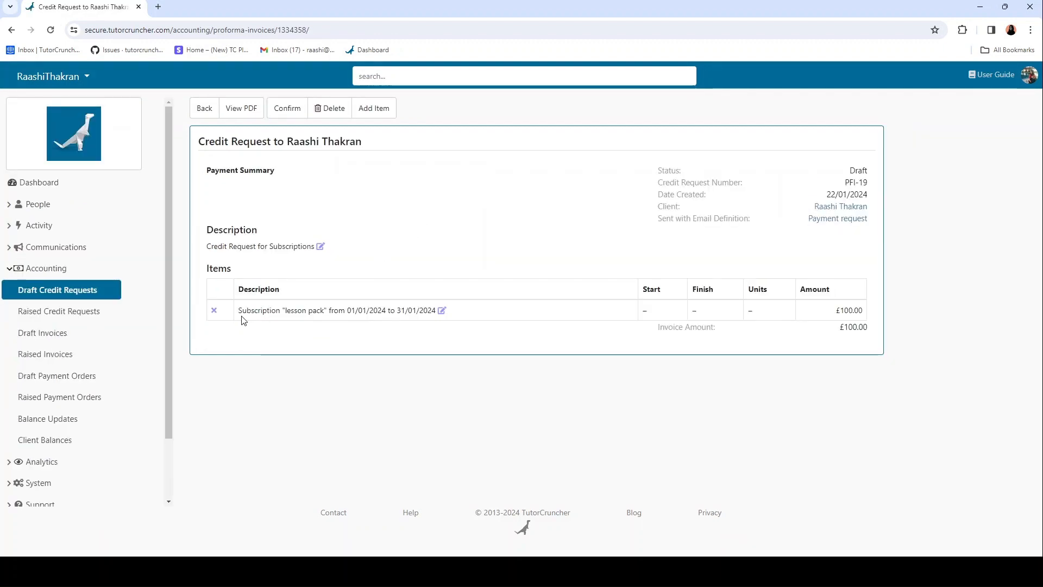
left_click_drag(239, 310, 280, 310)
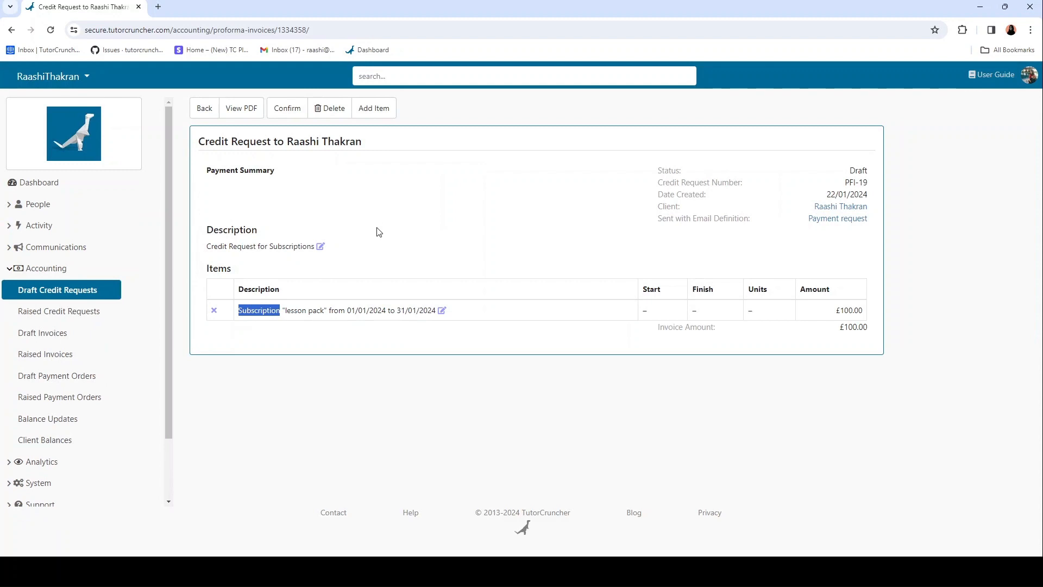
left_click(378, 232)
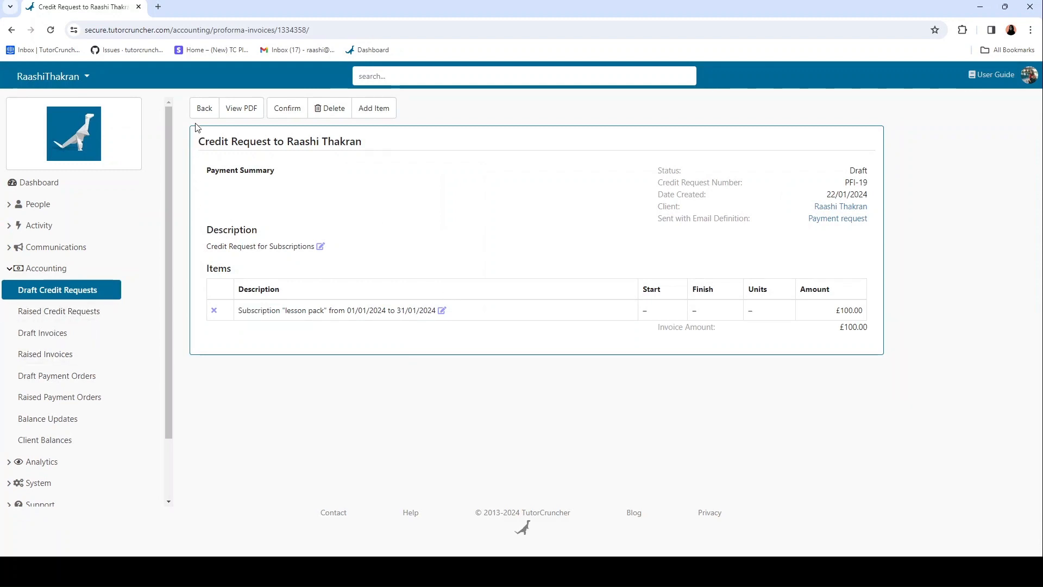
left_click(203, 111)
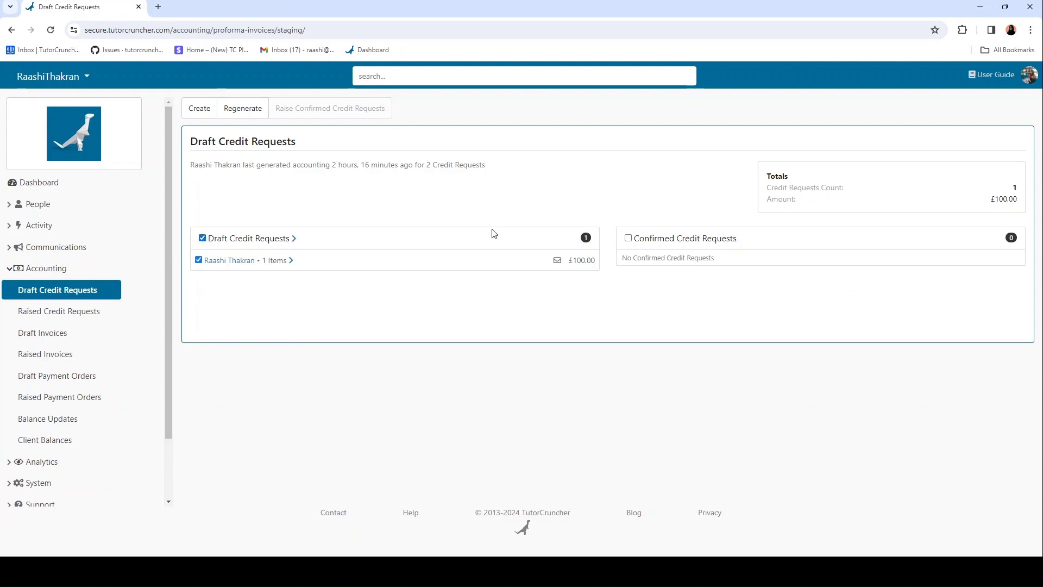
- Confirm all draft credit requests and raise them with notifications to every selected client
left_click(293, 238)
left_click(363, 108)
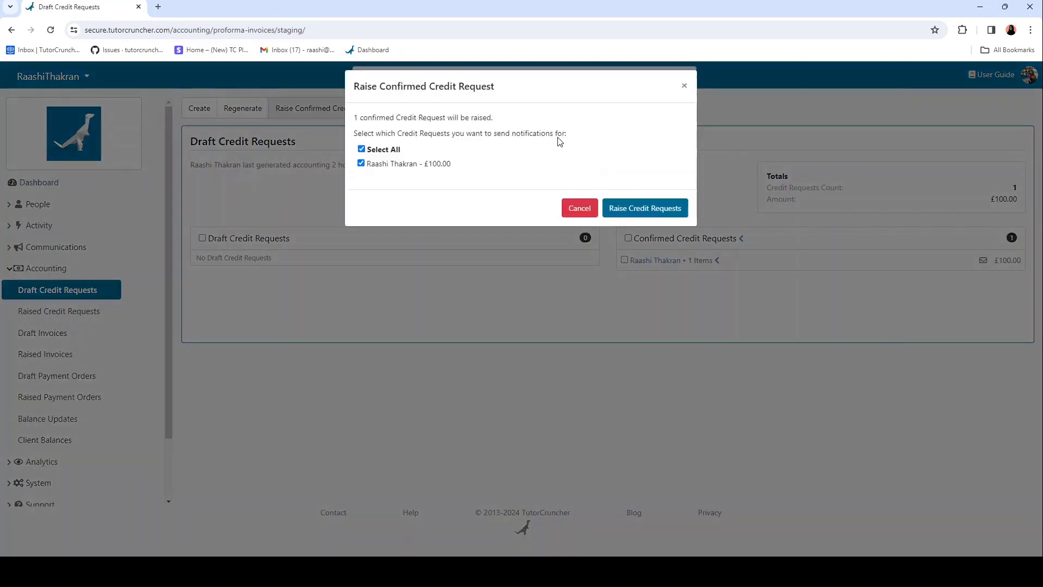
left_click(631, 216)
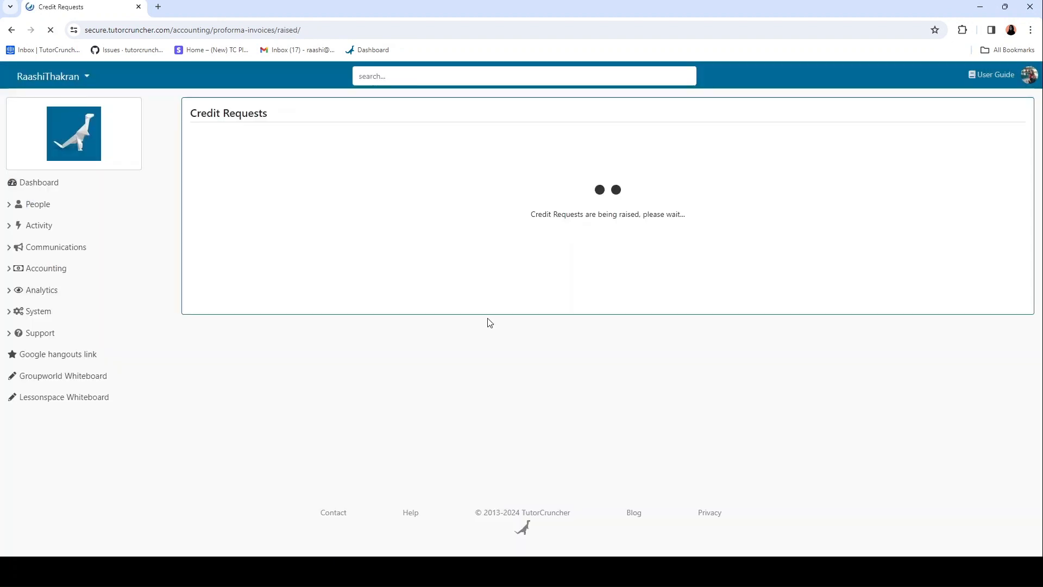